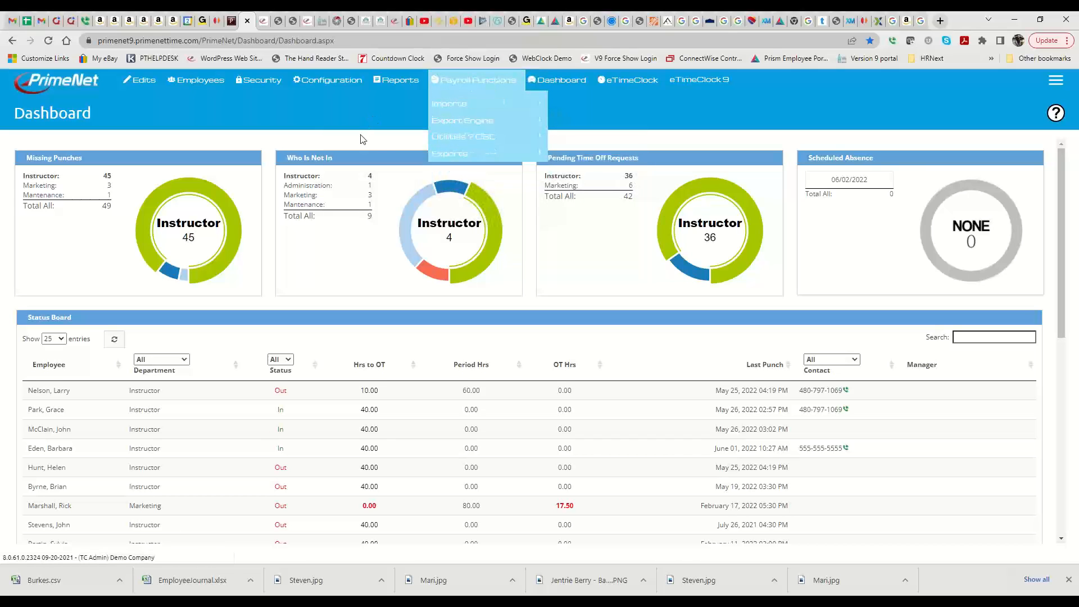
# Open the timecard Approvals page and choose the BIWEEKLY 05/15/2022 - 05/28/2022 pay period.
pyautogui.moveTo(140, 81)
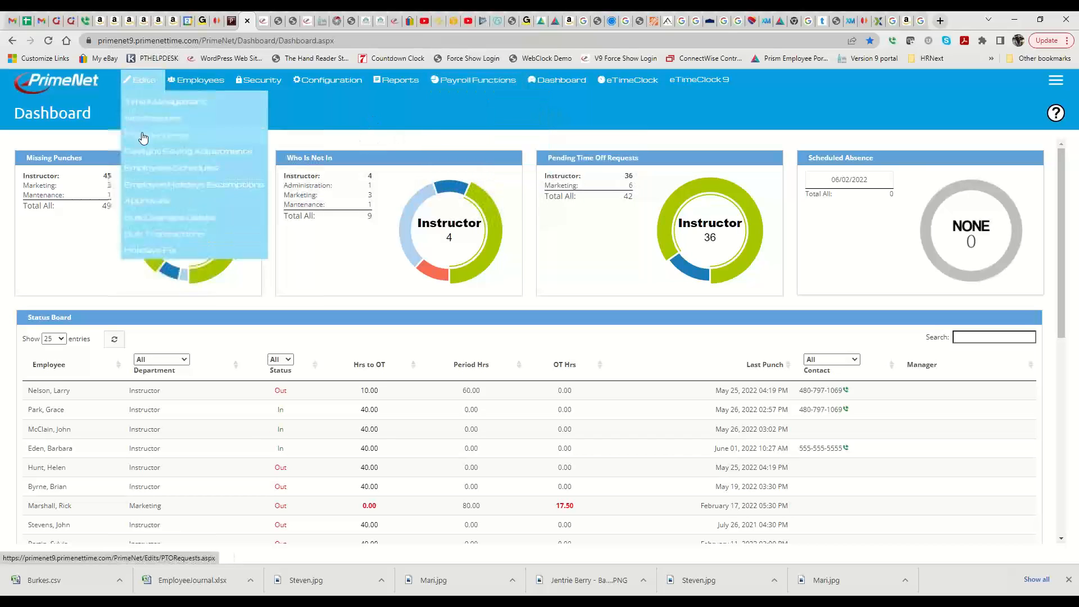
pyautogui.click(152, 203)
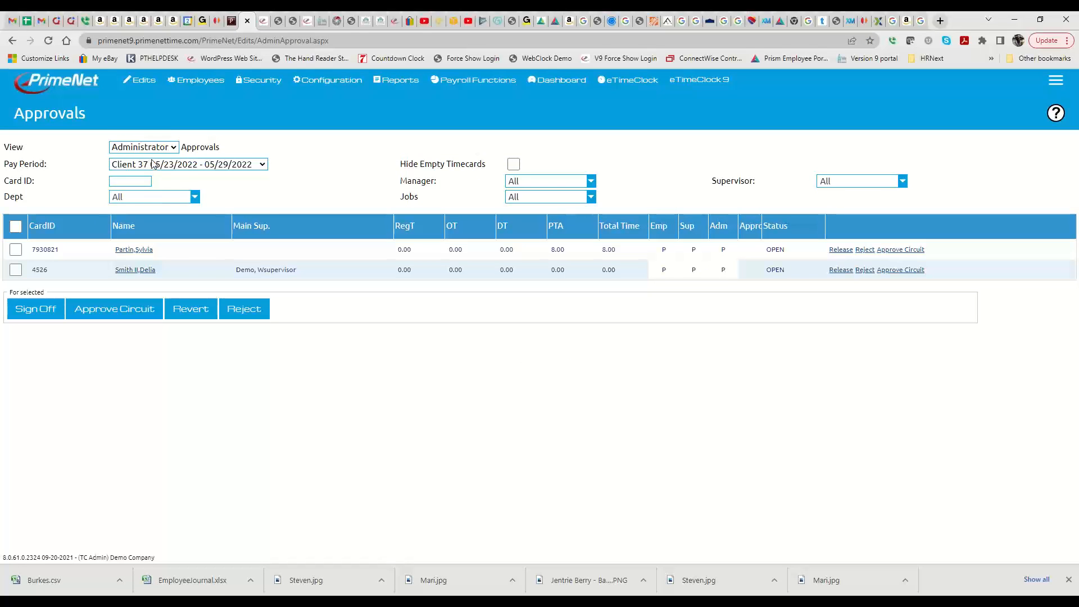
pyautogui.click(152, 163)
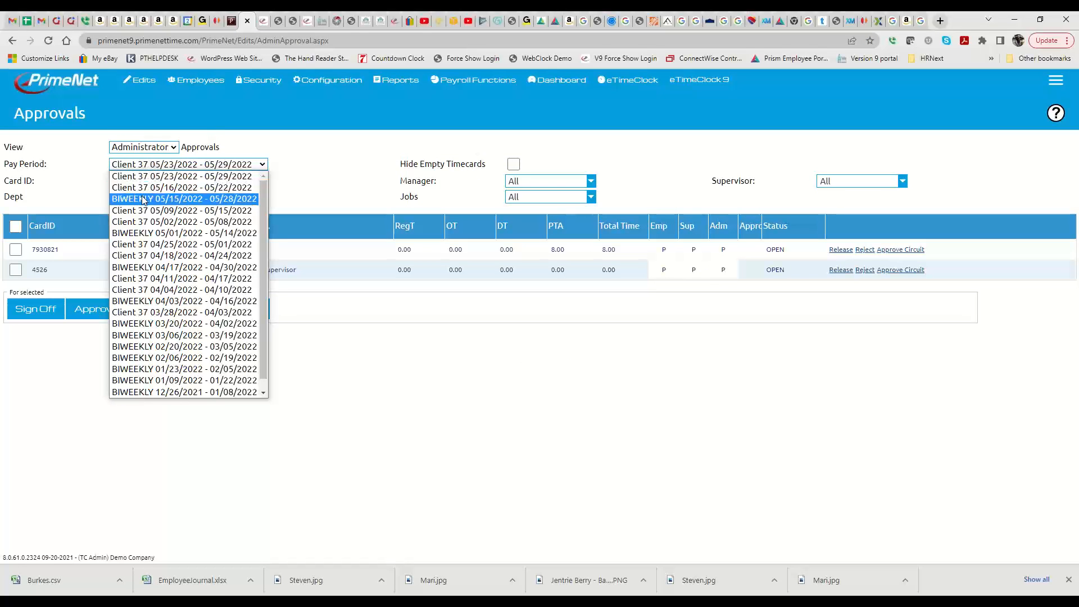
pyautogui.click(145, 200)
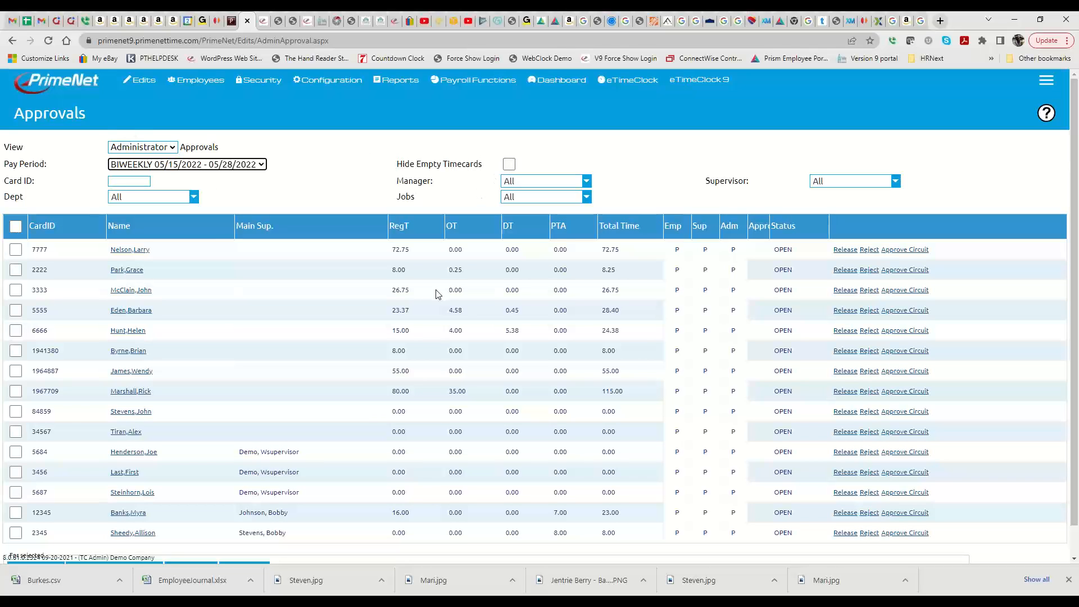
# Open the timesheet of the ninth listed employee, review its punches and schedule, and return to the approvals list.
pyautogui.scroll(-1, 438, 294)
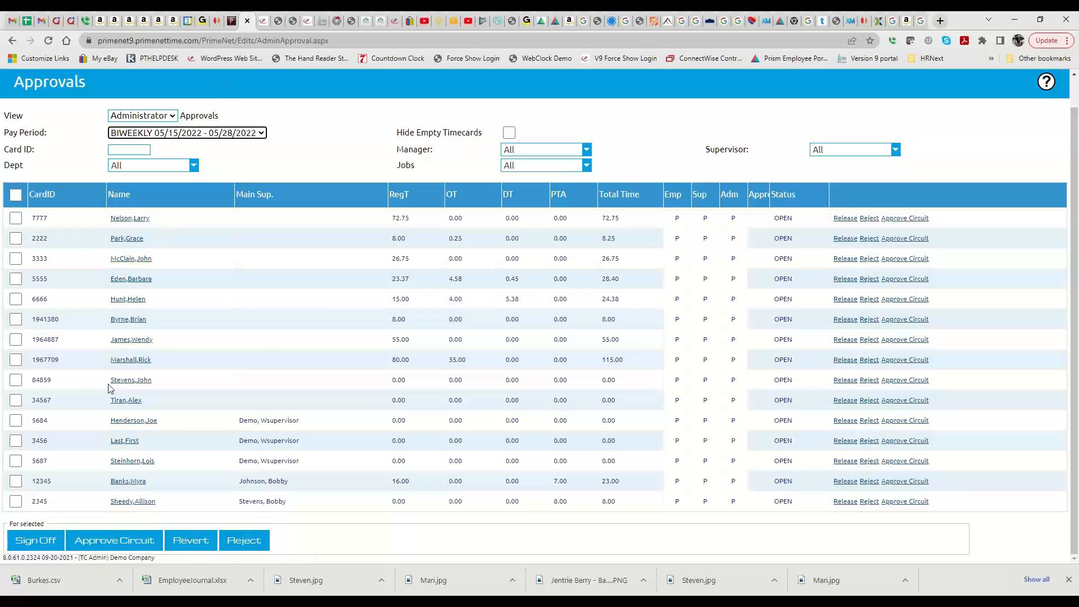
pyautogui.click(130, 382)
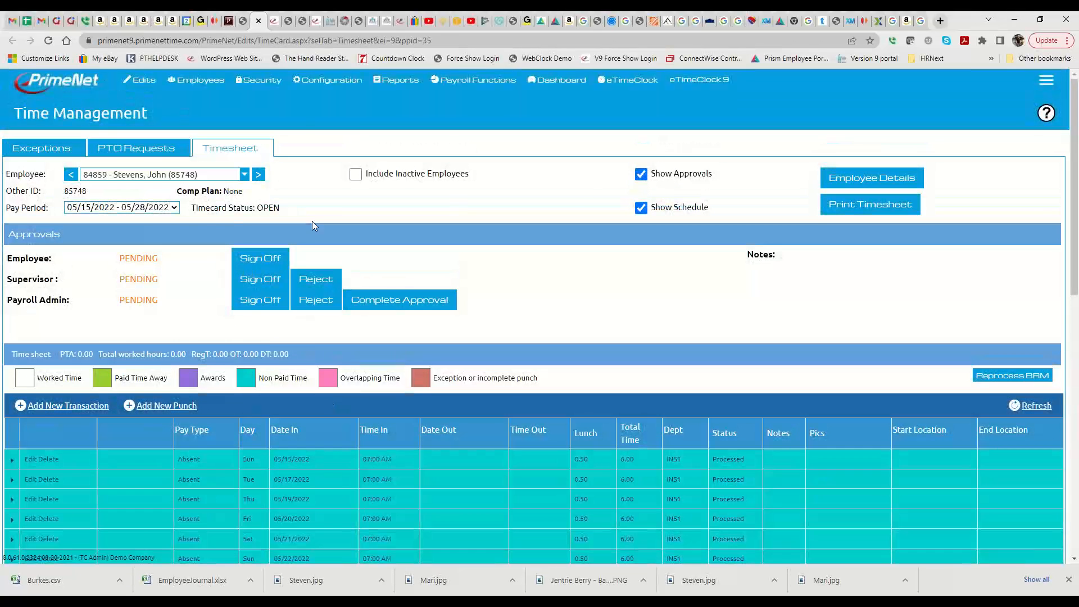
pyautogui.scroll(-5, 302, 326)
pyautogui.scroll(-3, 679, 351)
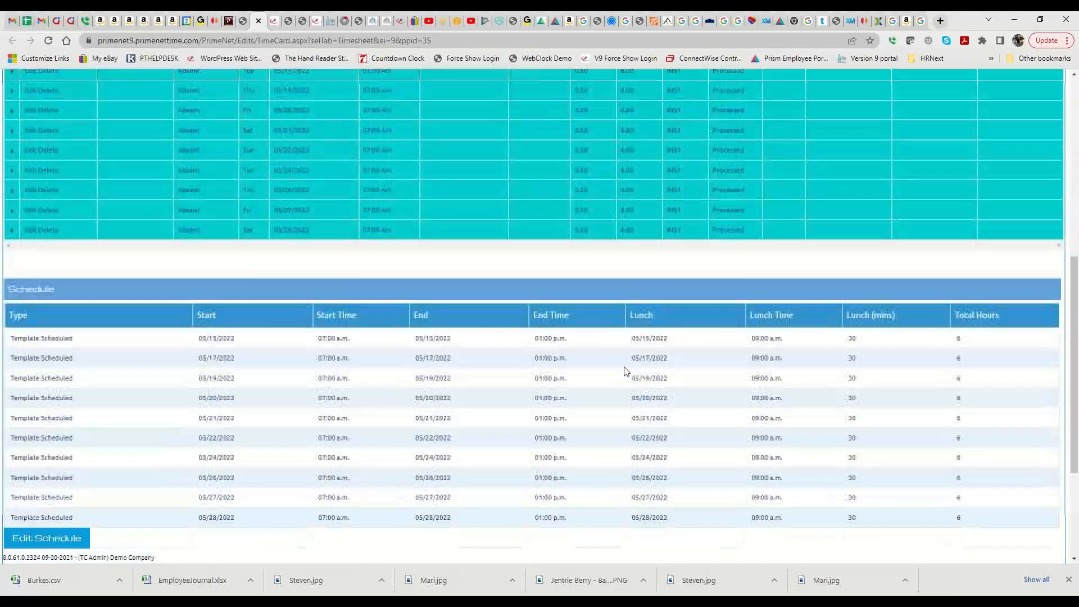
pyautogui.scroll(10, 595, 403)
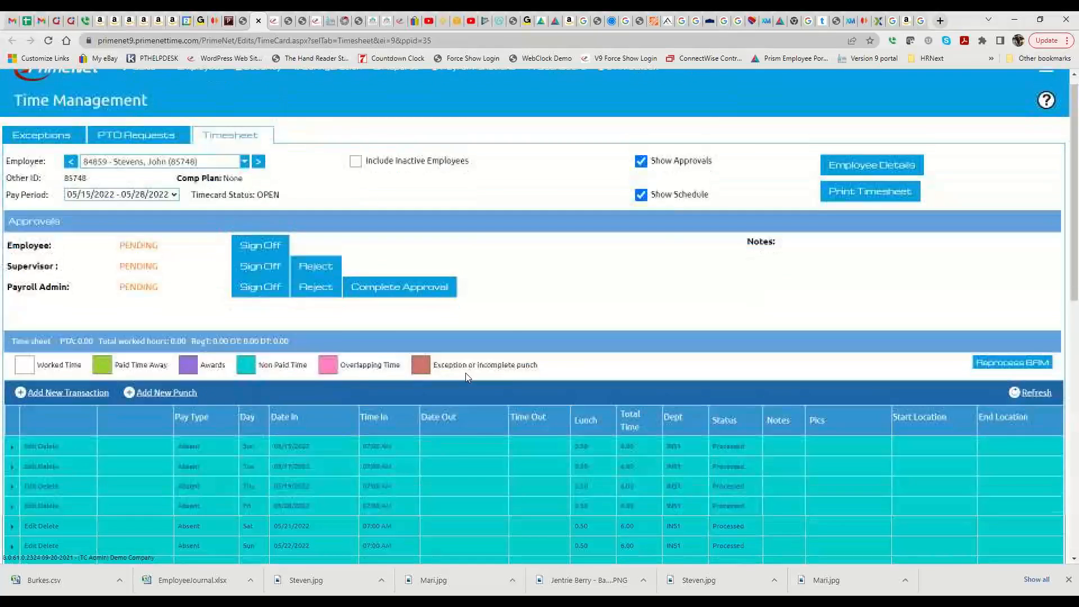
pyautogui.scroll(-1, 158, 356)
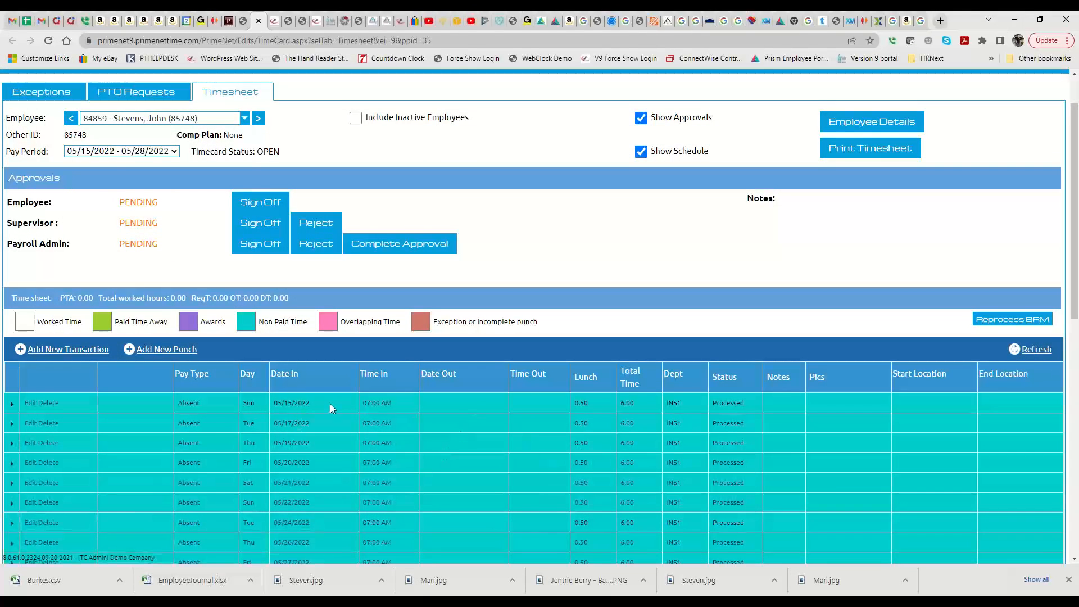
pyautogui.scroll(1, 330, 404)
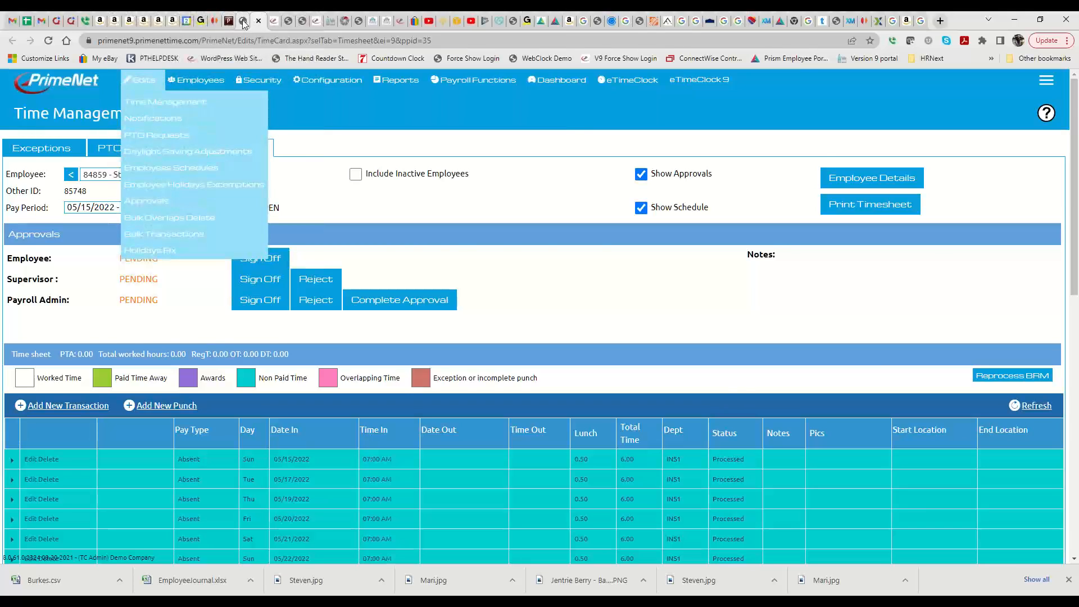
pyautogui.click(243, 22)
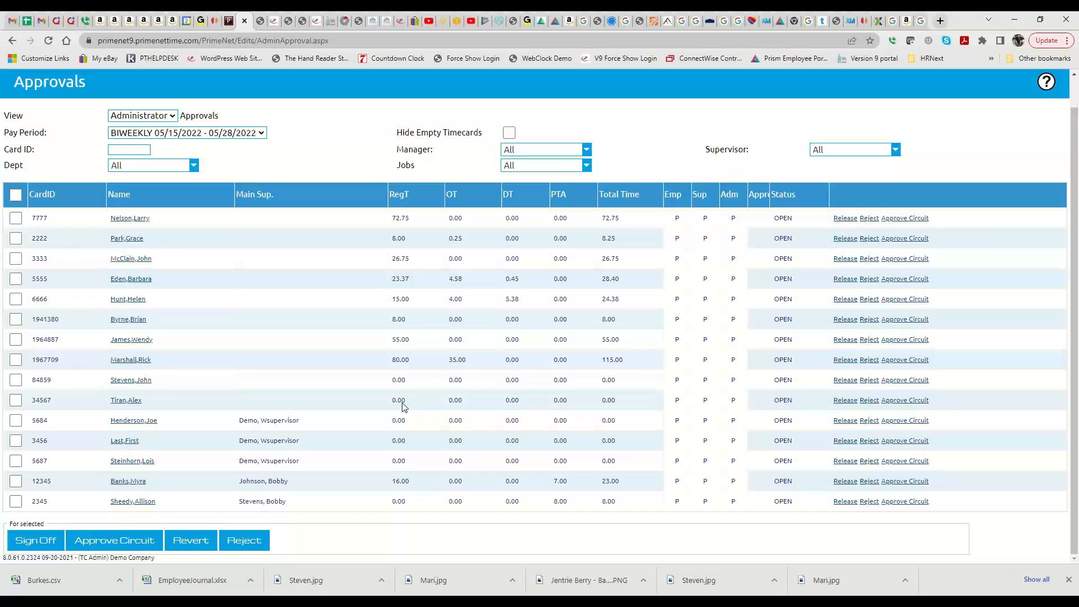
# Sign off the timecards of all listed employees for the selected pay period.
pyautogui.click(16, 196)
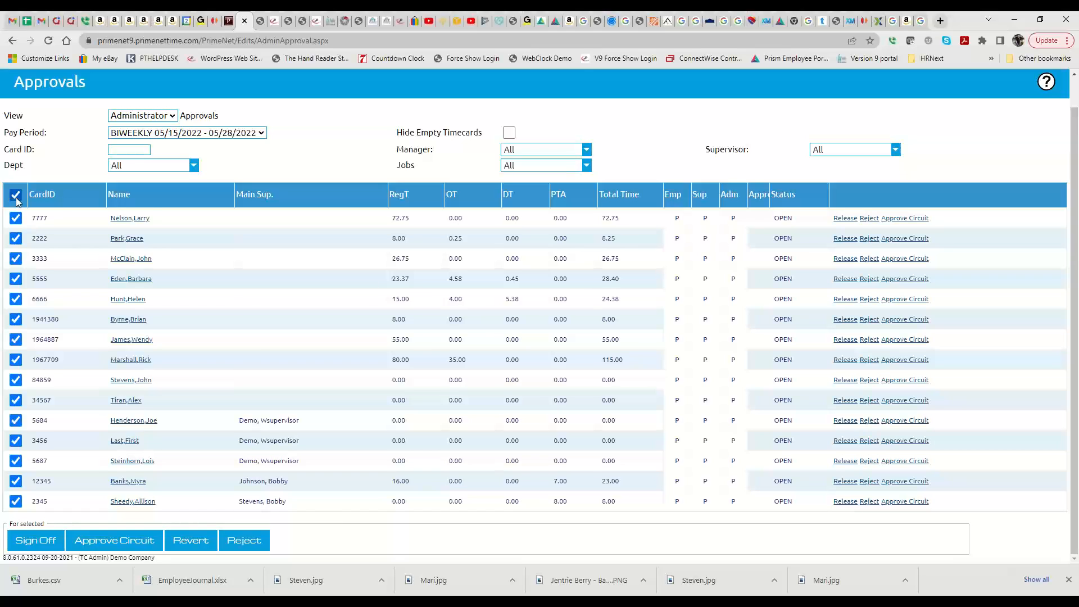
pyautogui.click(32, 544)
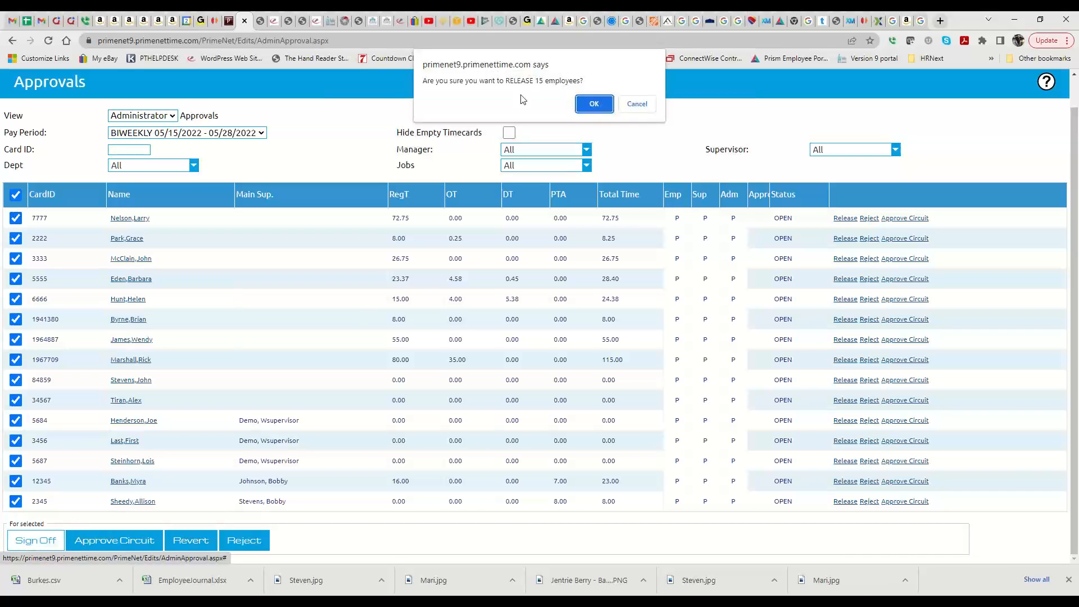
pyautogui.click(594, 104)
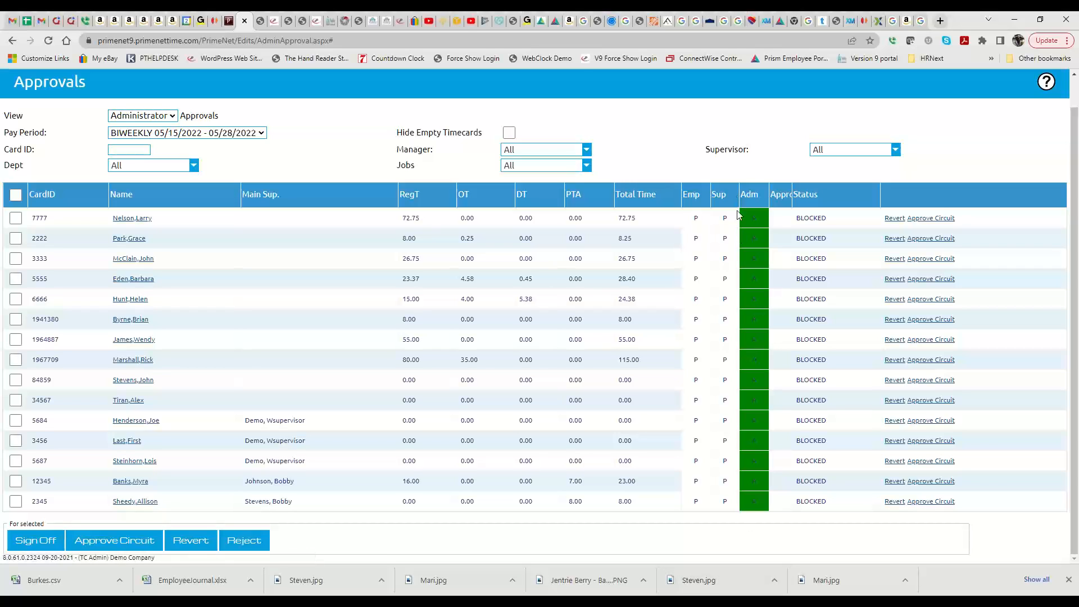
# Open the Pay Period End page and close the BIWEEKLY pay period from 12/12/2021 to 12/25/2021.
pyautogui.scroll(1, 743, 498)
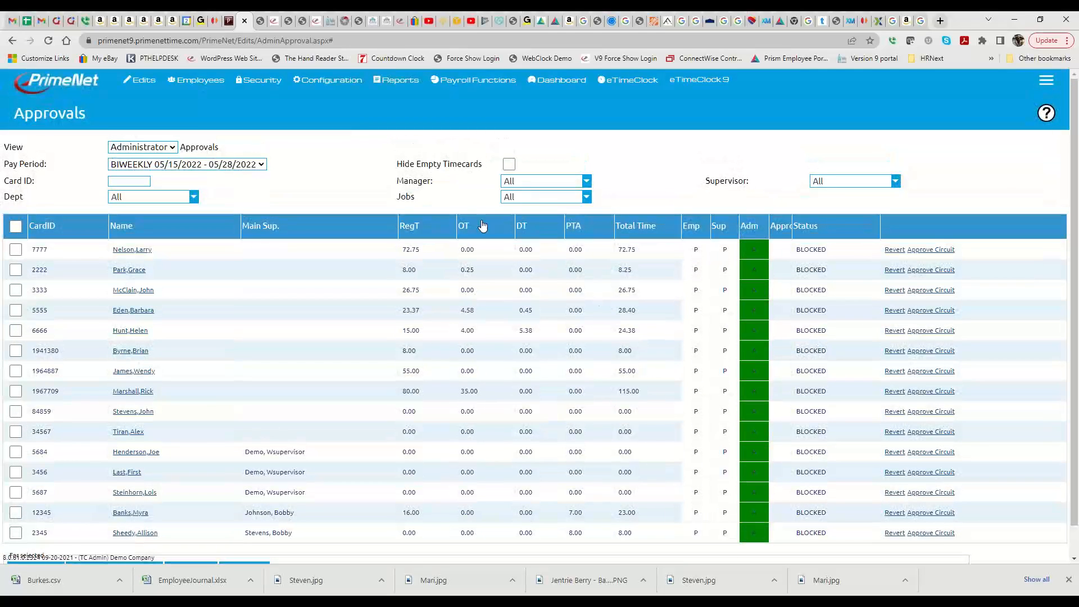
pyautogui.moveTo(453, 82)
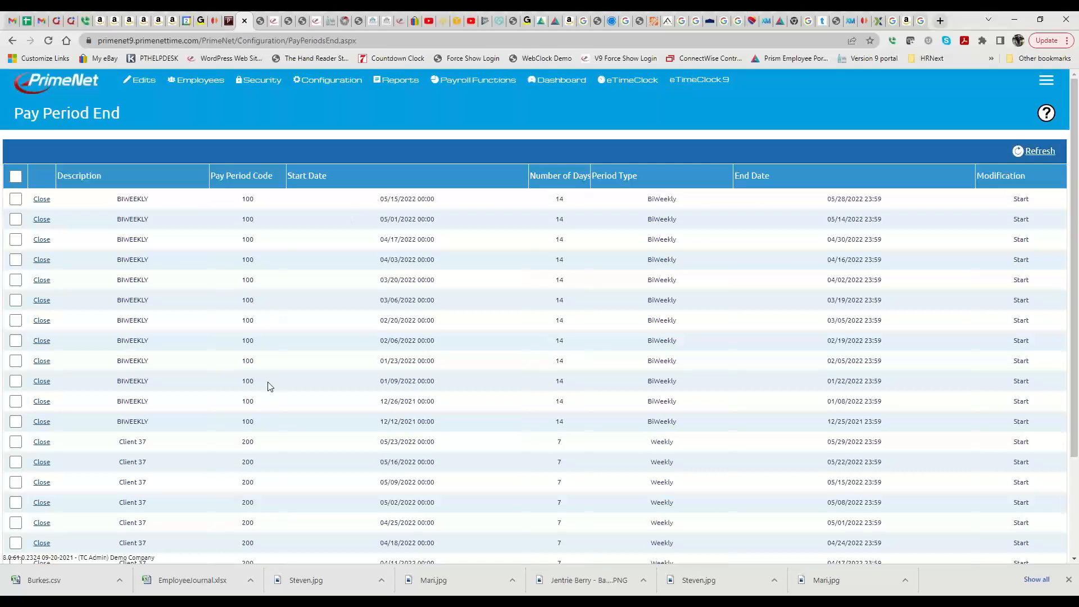
pyautogui.click(43, 422)
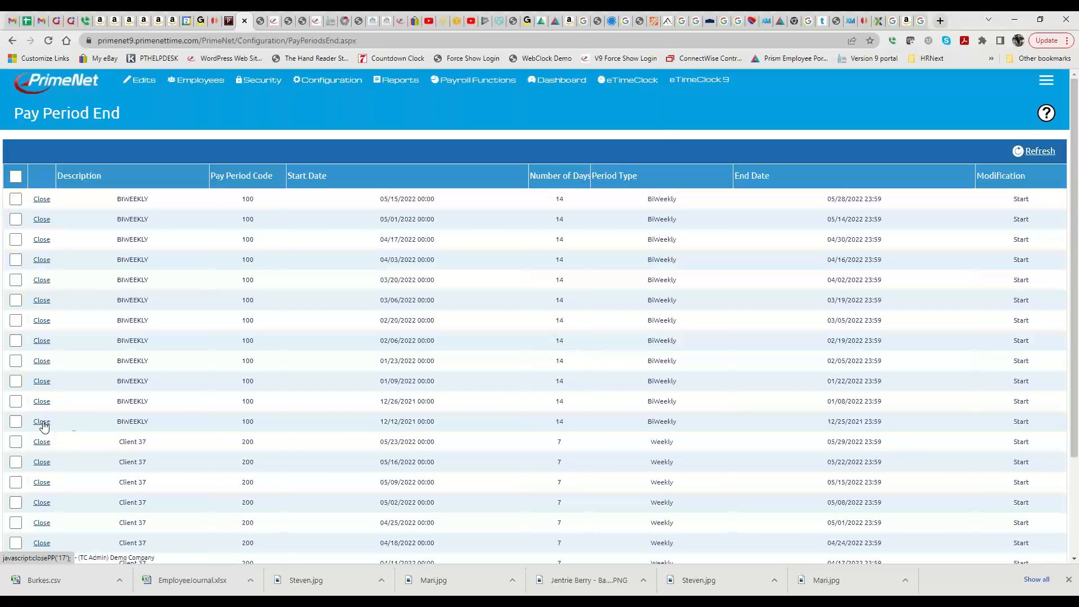
pyautogui.press('Return')
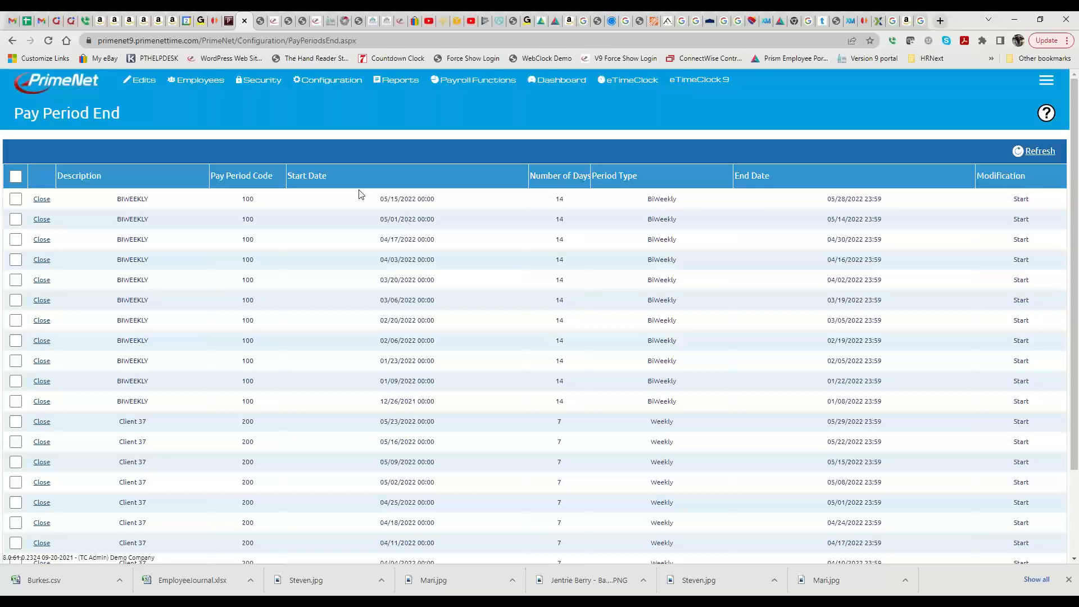
# Go back to Approvals and display the BIWEEKLY 05/15/2022 - 05/28/2022 pay period again.
pyautogui.click(141, 80)
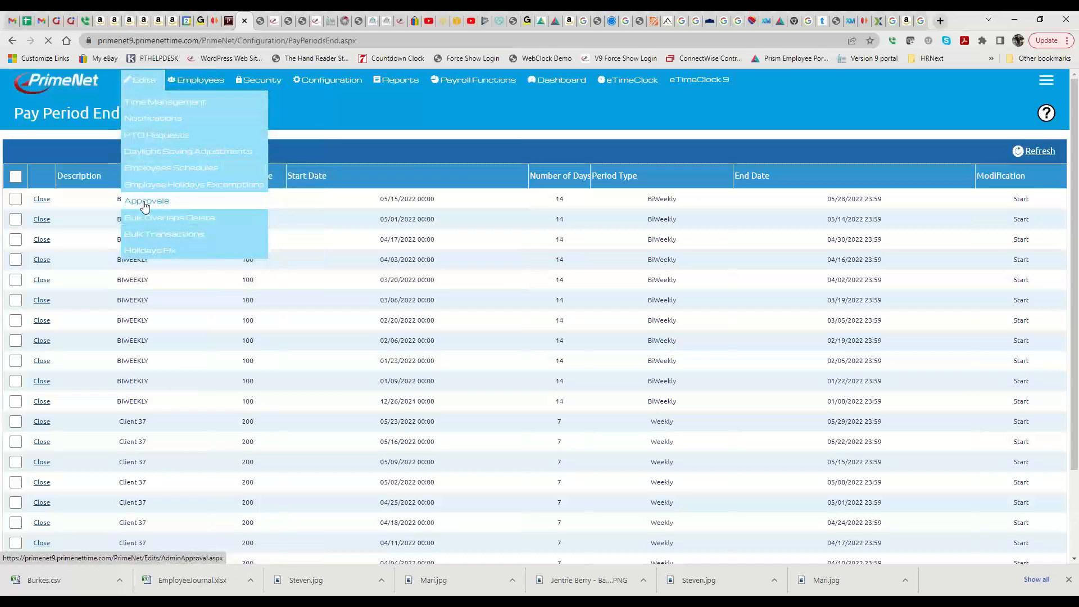
pyautogui.click(145, 205)
pyautogui.click(167, 164)
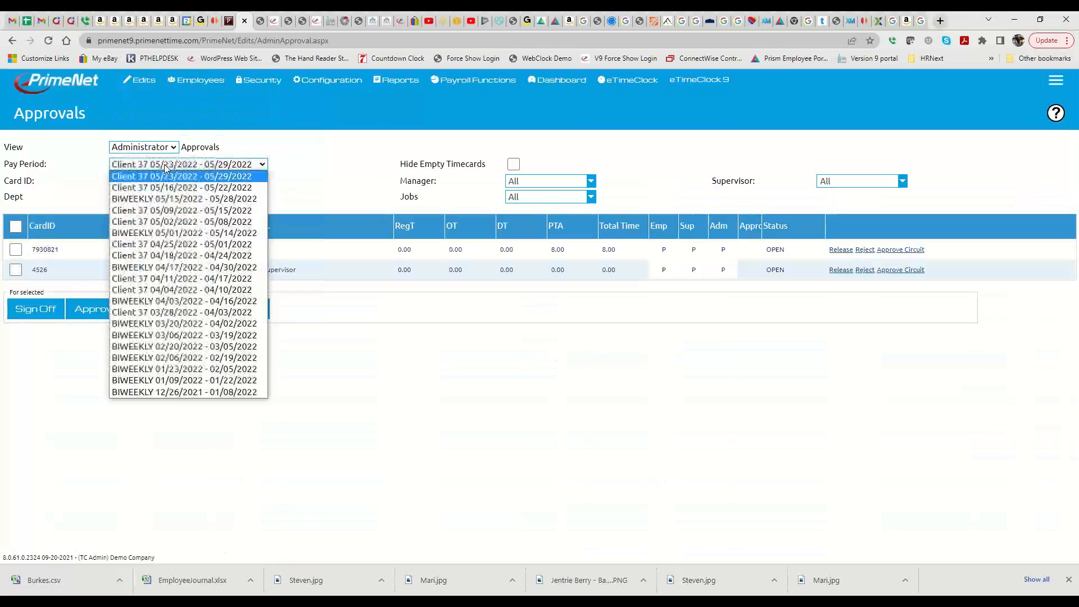
pyautogui.click(159, 199)
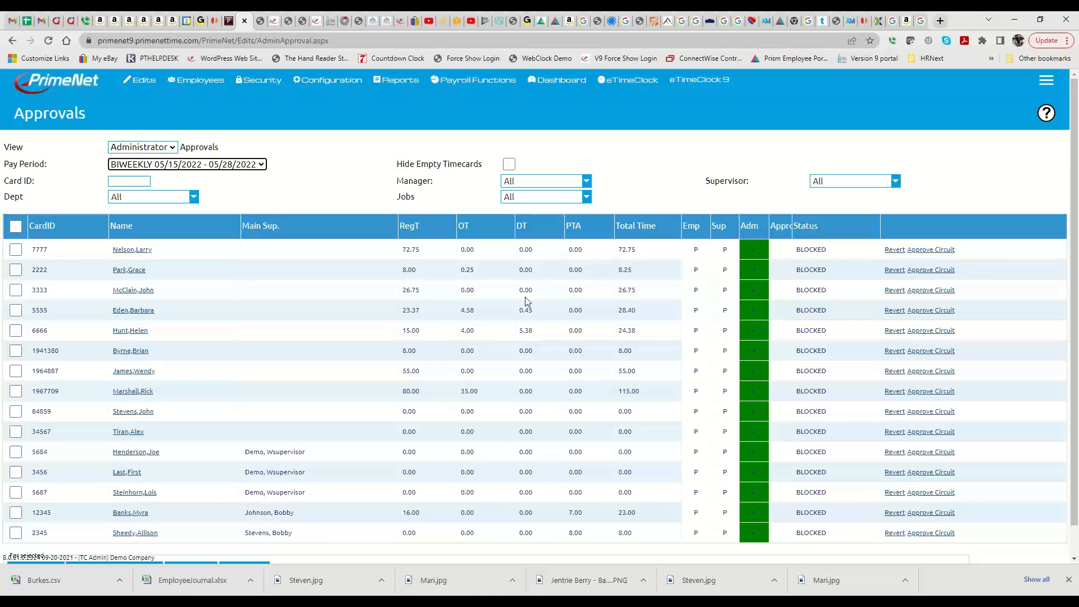
# Revert the sign-off of the first listed employee's timecard, and sign the same timecard off again.
pyautogui.click(15, 250)
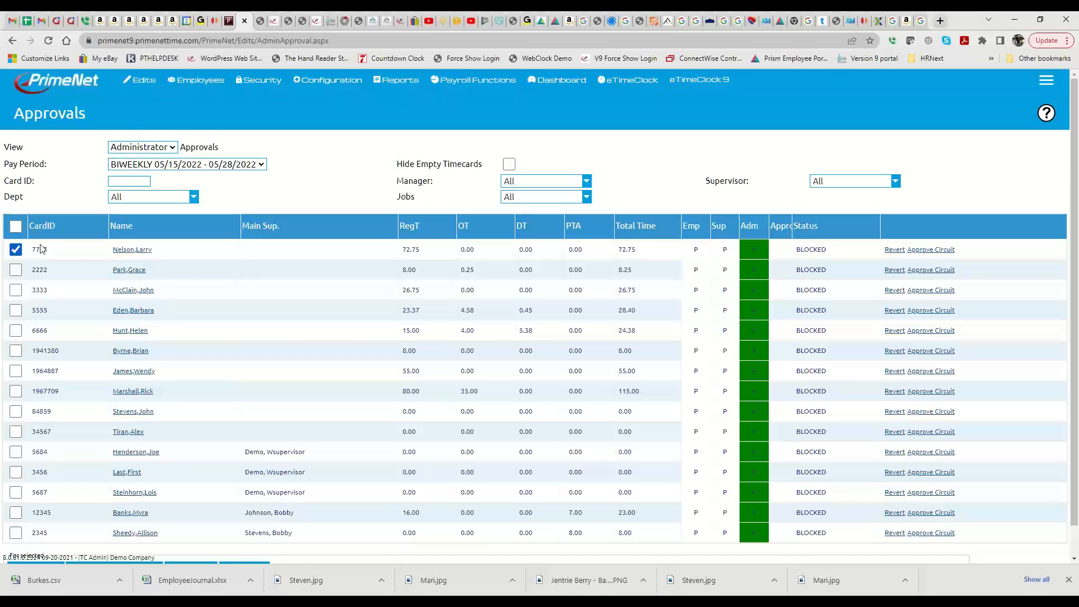
pyautogui.click(893, 249)
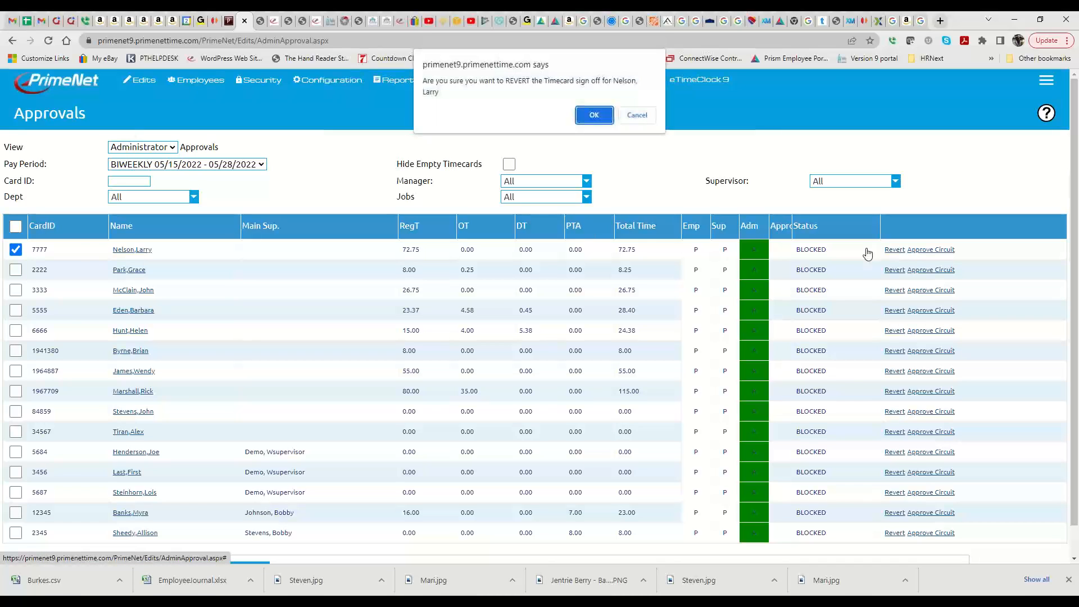
pyautogui.click(595, 115)
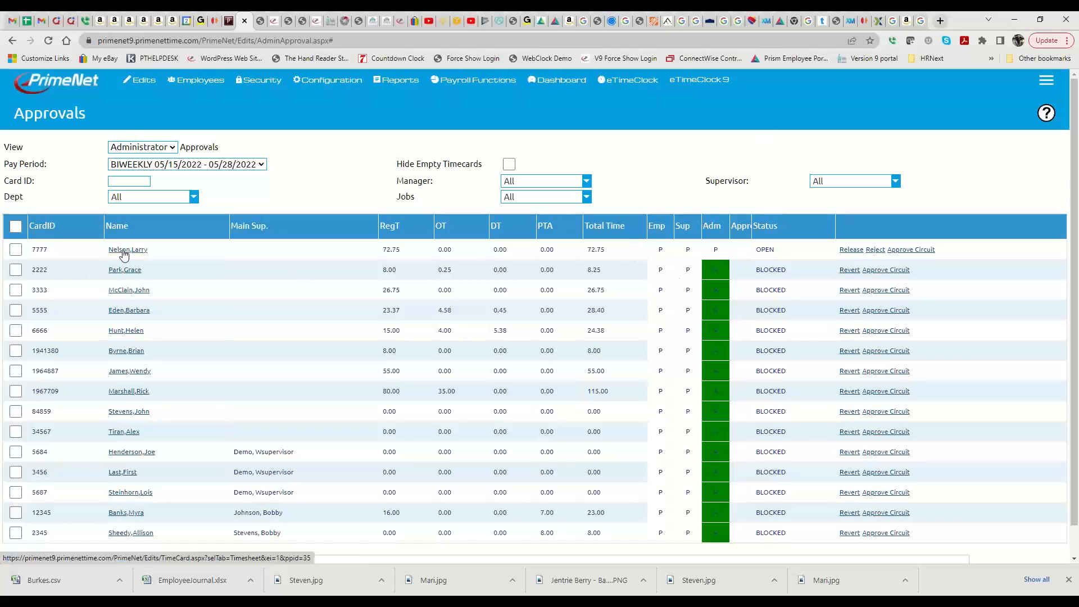
pyautogui.click(16, 249)
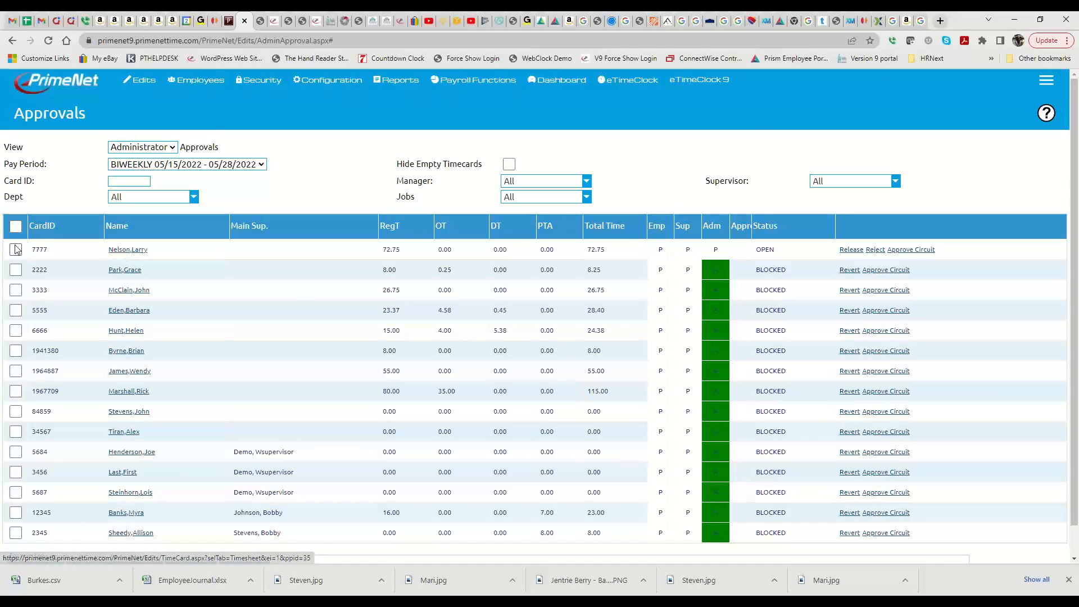
pyautogui.click(851, 250)
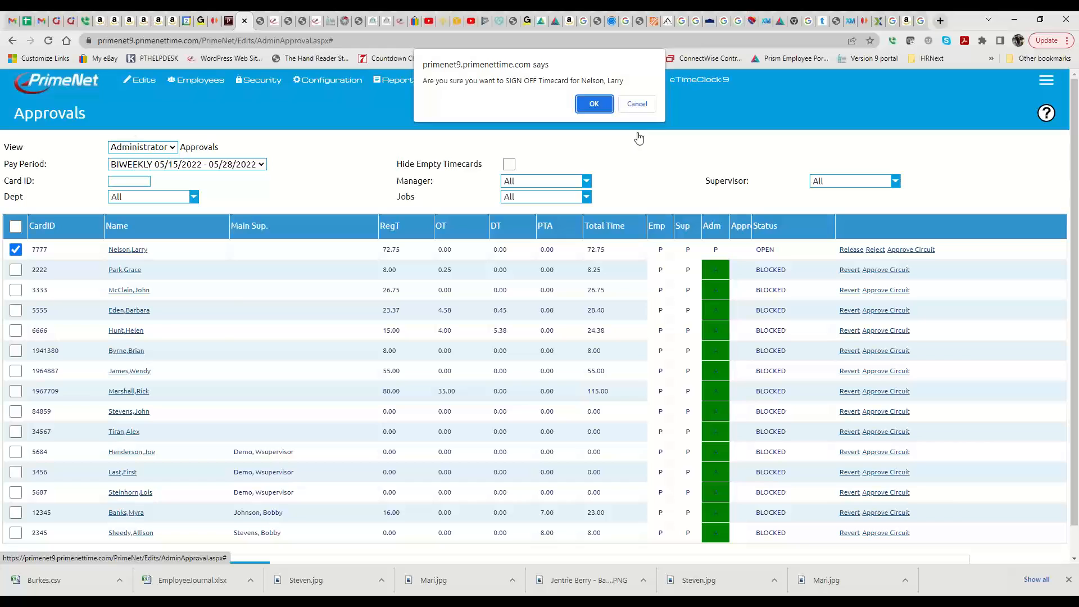
pyautogui.click(591, 104)
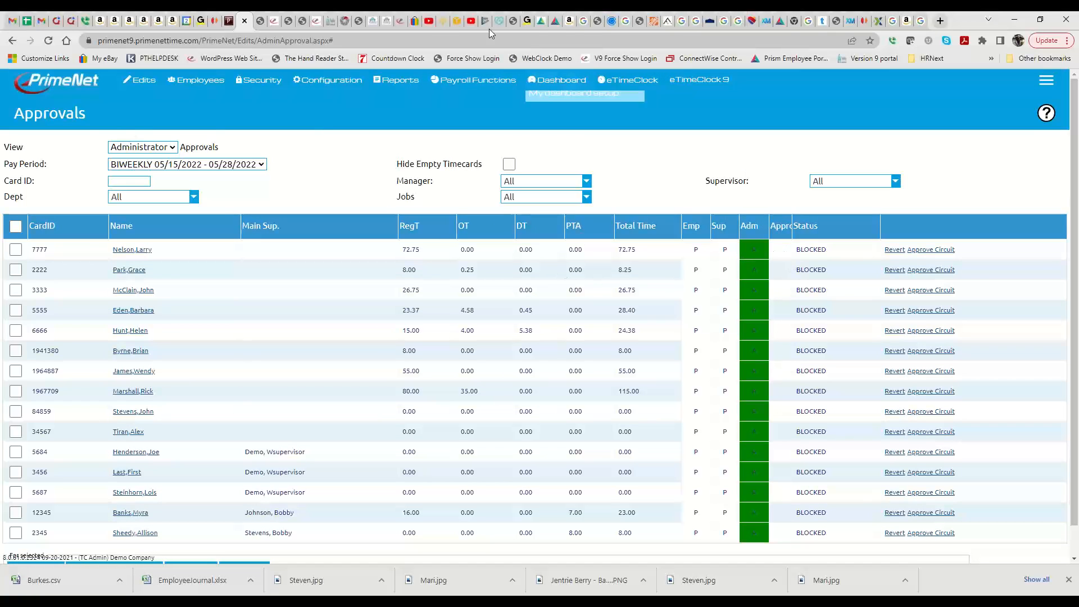
# Set up a CPS Payroll export with pay period state Pending and pay period 100-BIWEEKLY 05/15/2022-05/28/2022.
pyautogui.moveTo(475, 84)
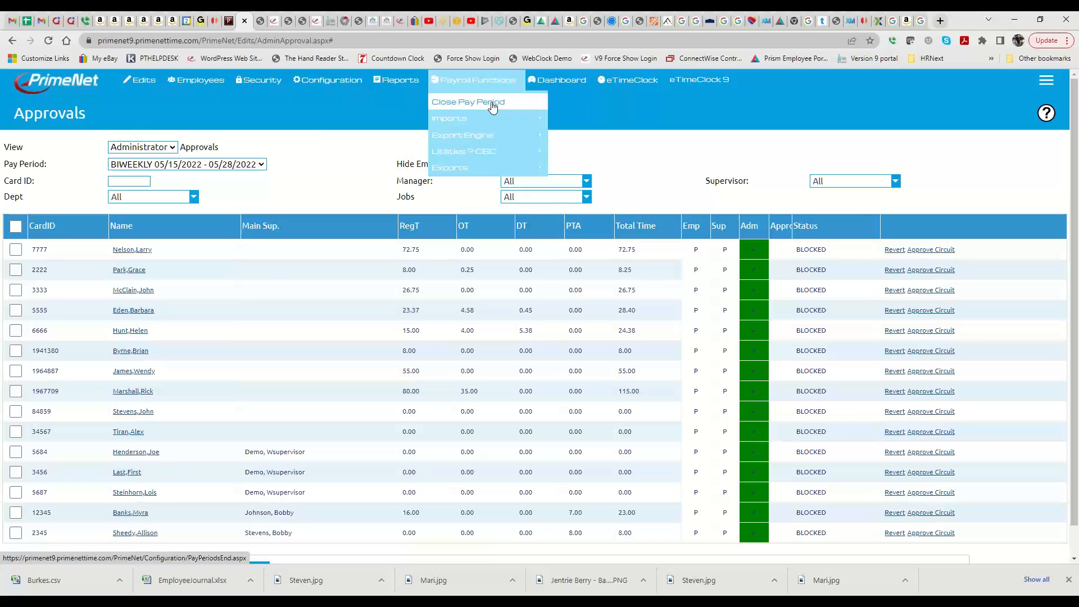
pyautogui.moveTo(456, 168)
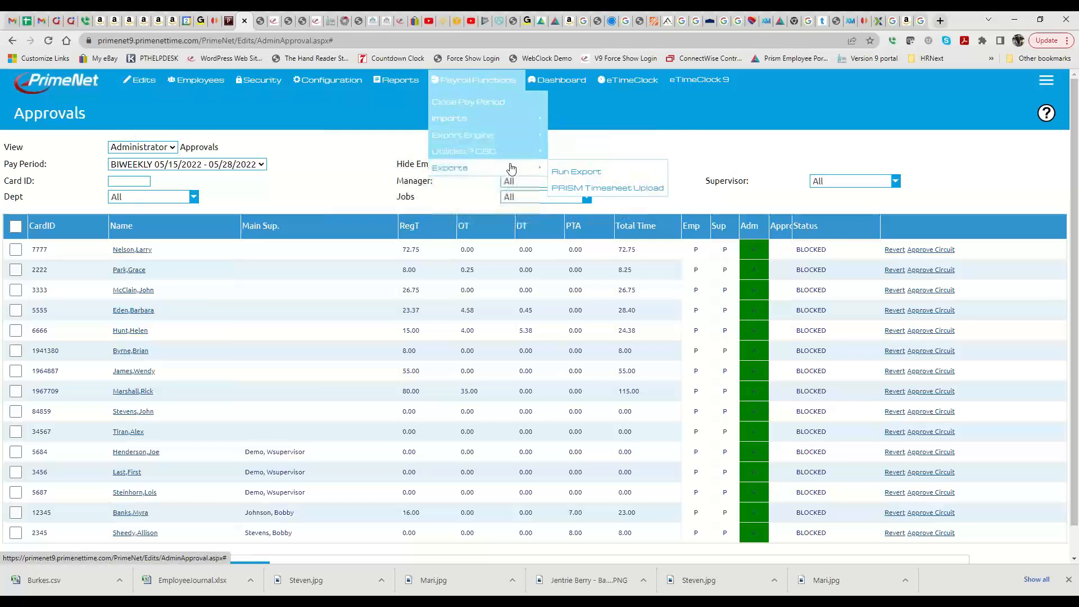
pyautogui.click(577, 172)
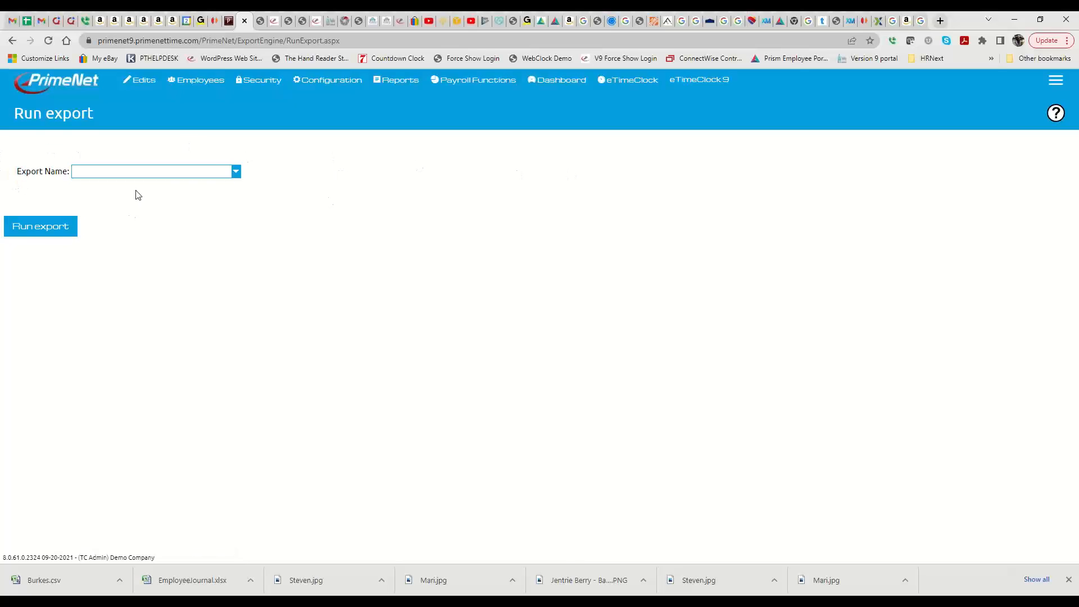
pyautogui.click(175, 172)
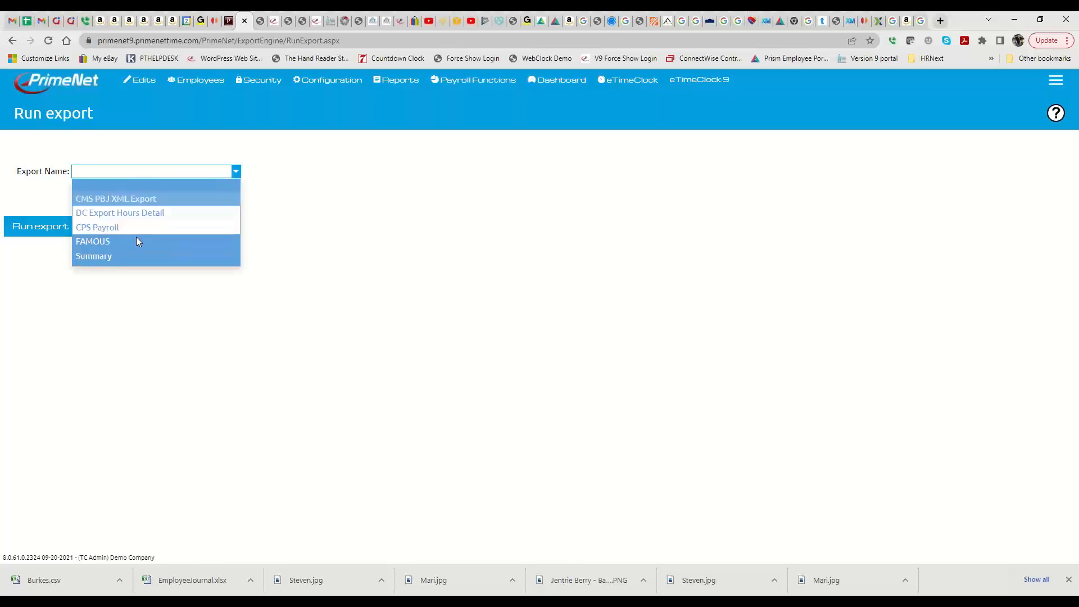
pyautogui.click(139, 229)
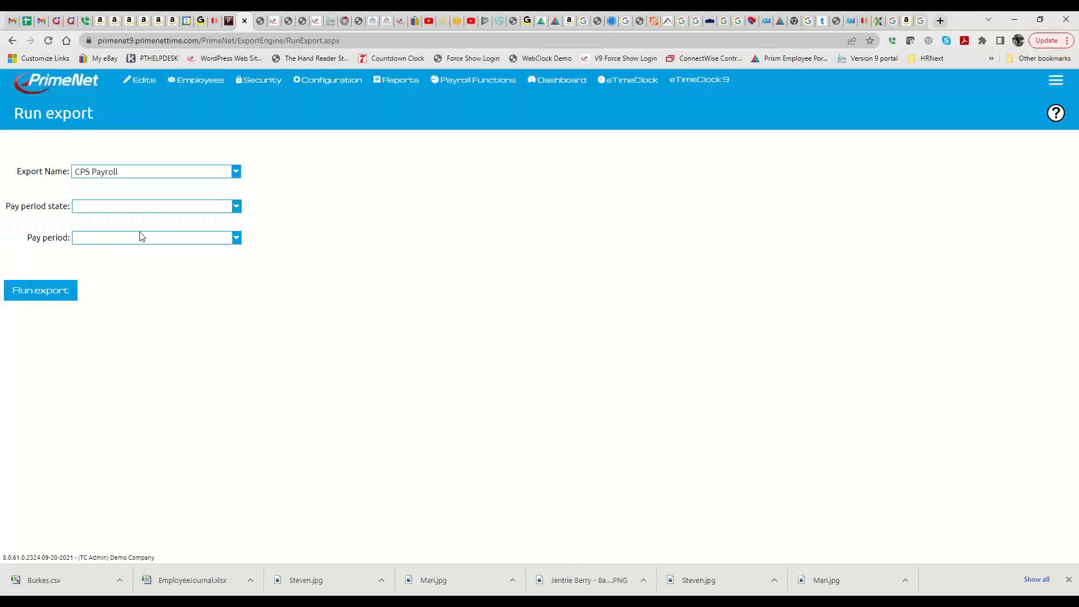
pyautogui.click(93, 206)
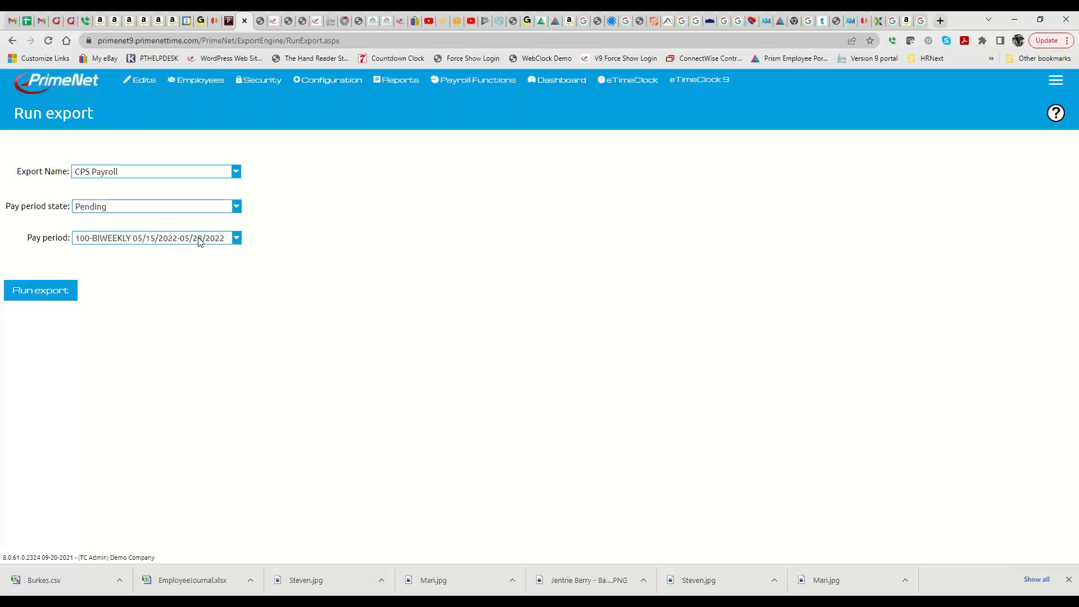
# Run the configured export and check the file options of the downloaded test.csv.
pyautogui.click(44, 296)
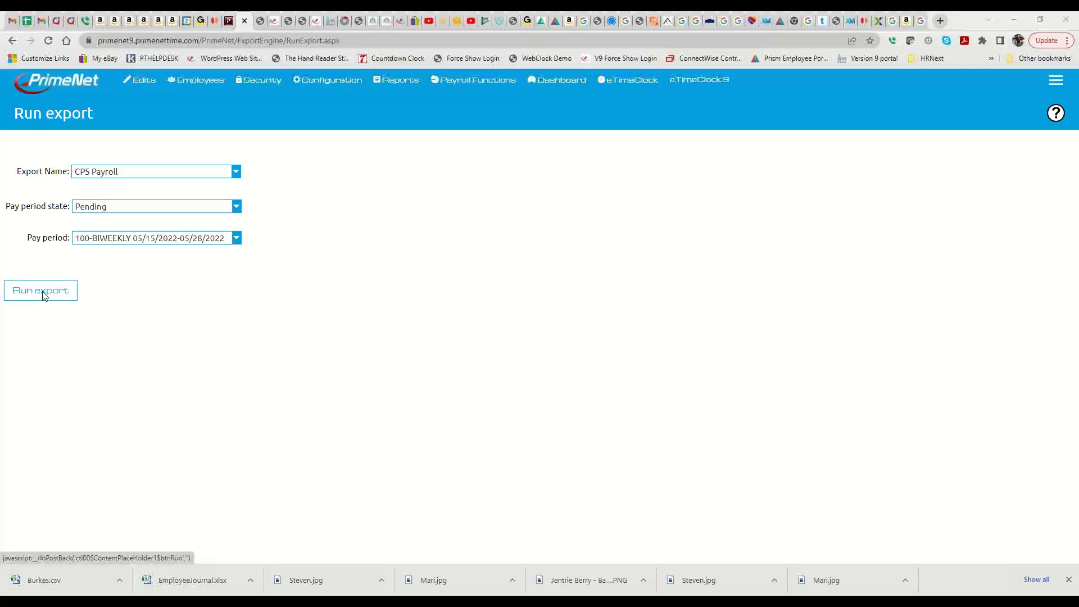
pyautogui.click(45, 296)
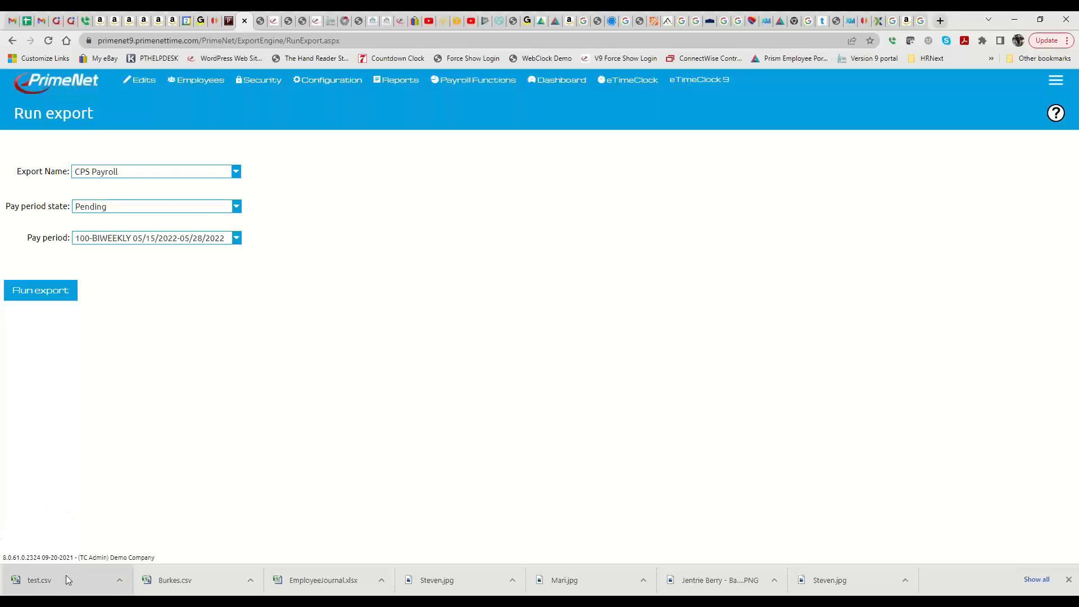
pyautogui.click(120, 580)
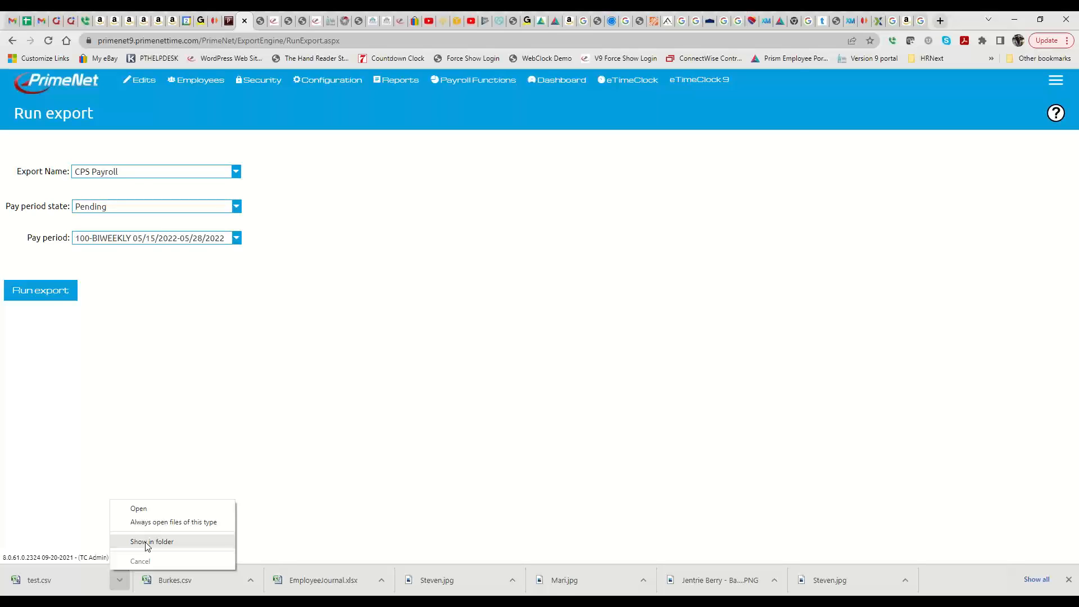
pyautogui.click(408, 379)
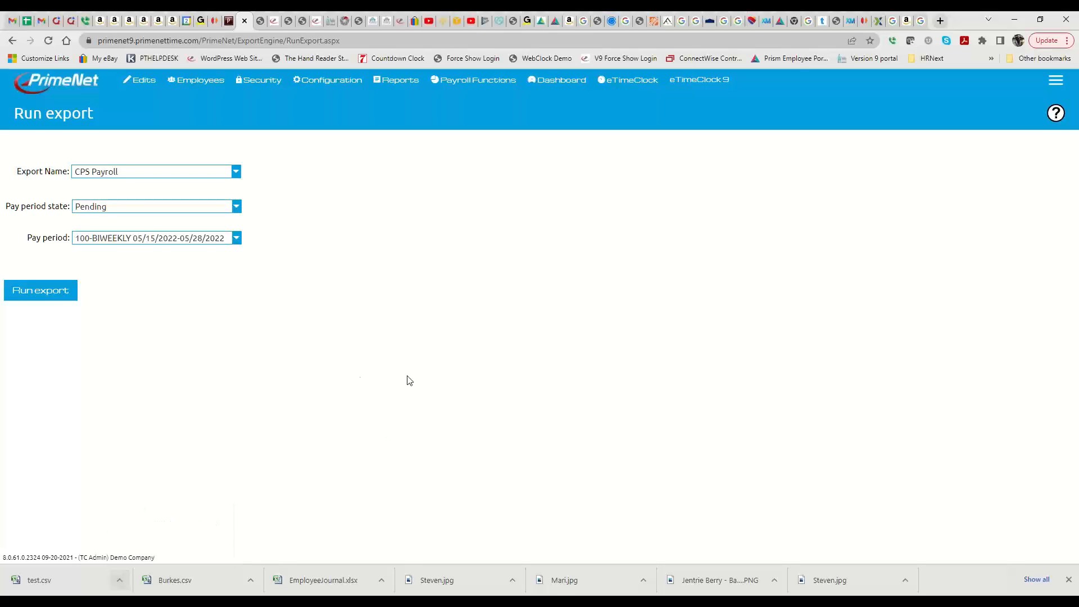